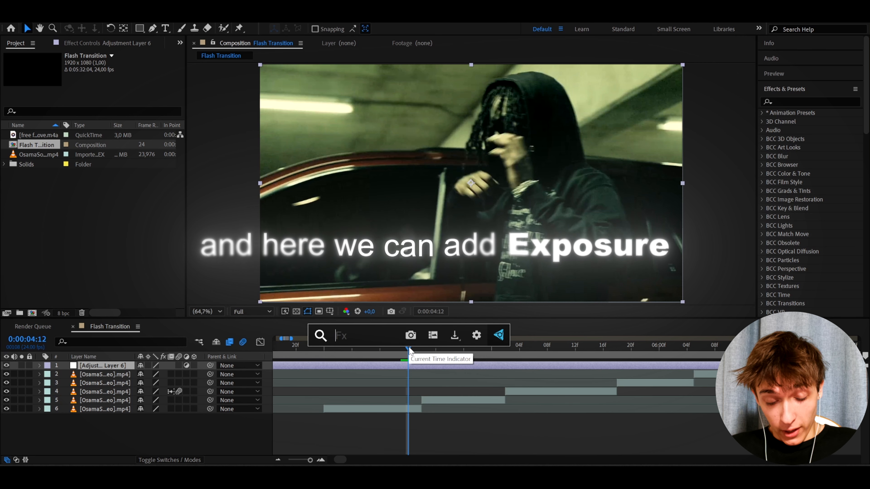
# Step: Apply the Exposure effect to Adjustment Layer 6
pyautogui.write('expos')
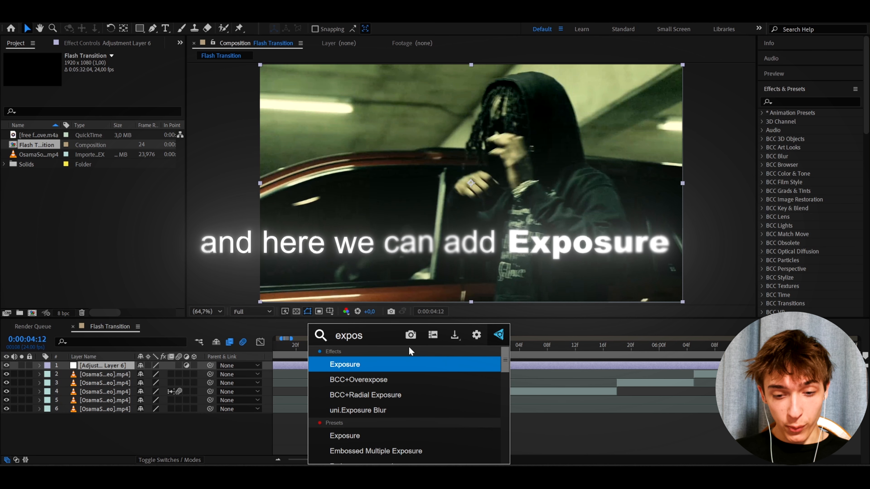
pyautogui.press('Return')
# Step: Trim Adjustment Layer 6 to the two frames around the clip cut, starting at 0:00:04:13 and ending at 0:00:04:15
pyautogui.click(414, 348)
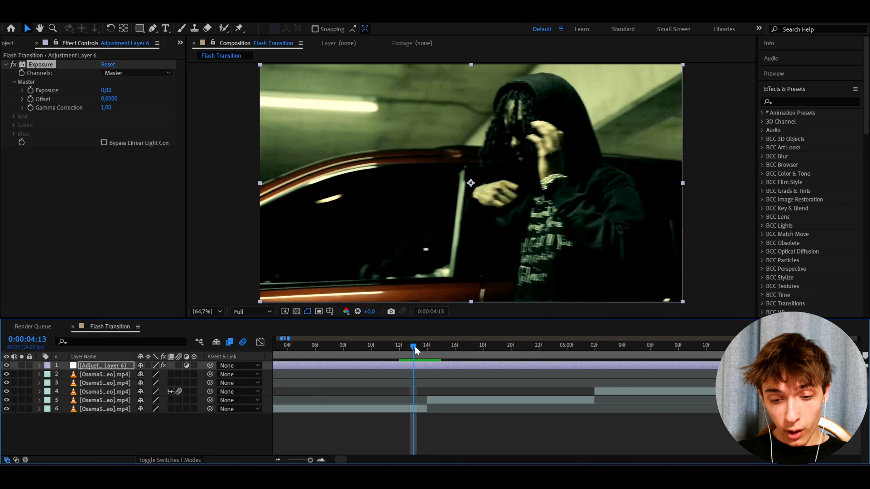
pyautogui.press('space')
pyautogui.press('space')
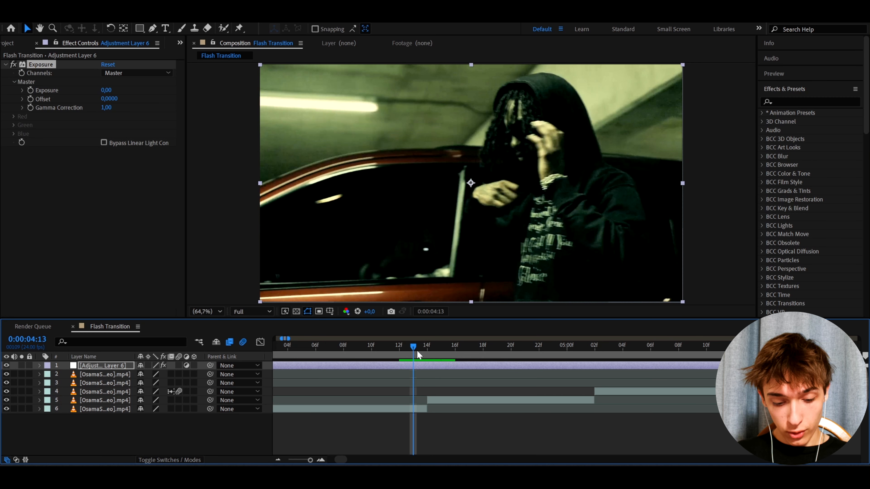
pyautogui.hotkey('ctrl', 'shift', 'd')
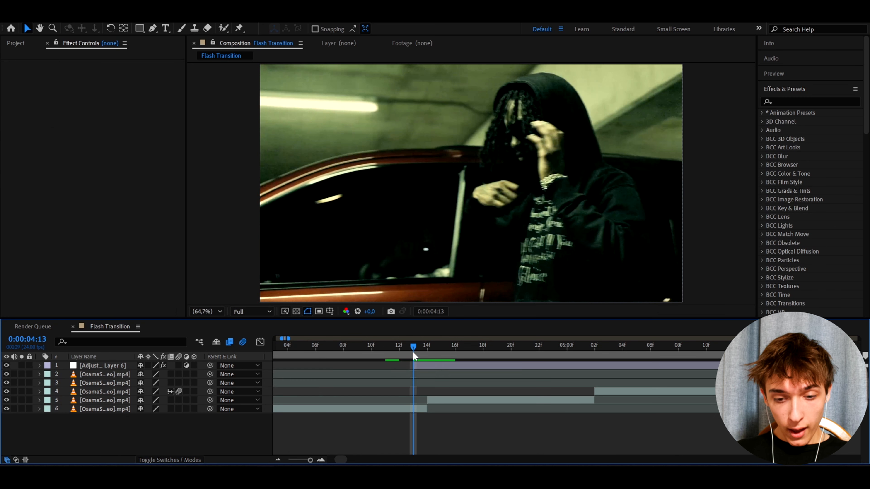
pyautogui.moveTo(414, 347)
pyautogui.mouseDown()
pyautogui.moveTo(441, 347)
pyautogui.moveTo(411, 350)
pyautogui.mouseUp()
pyautogui.click(437, 364)
pyautogui.hotkey('ctrl', 'shift', 'd')
pyautogui.press('Delete')
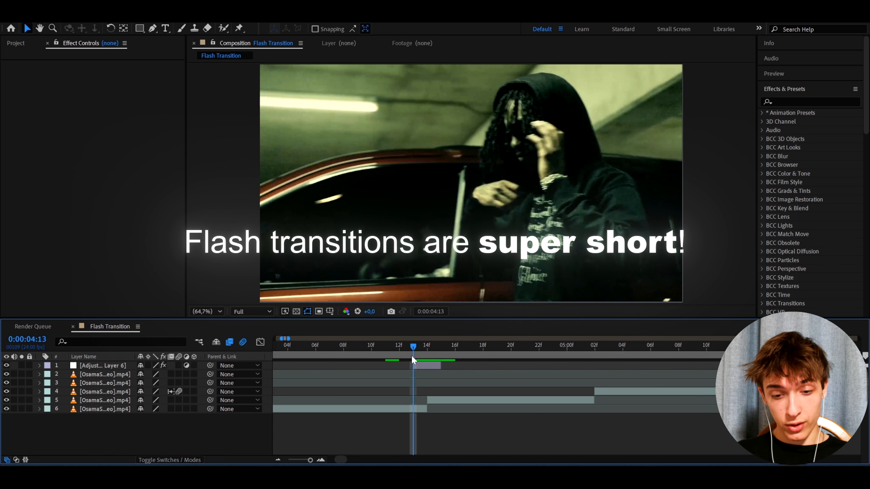
# Step: Keyframe the Exposure effect's Exposure value at 3.5 on 0:00:04:13 and 6.5 on 0:00:04:14
pyautogui.click(411, 364)
pyautogui.click(106, 91)
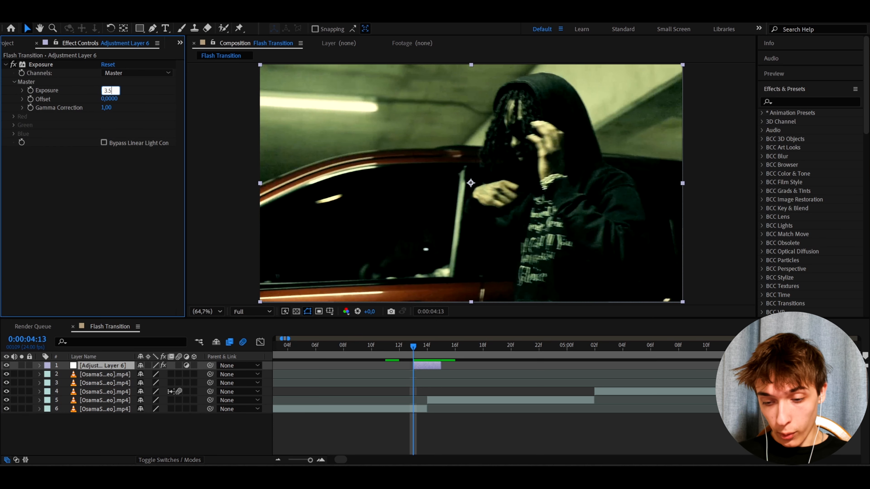
pyautogui.press('Return')
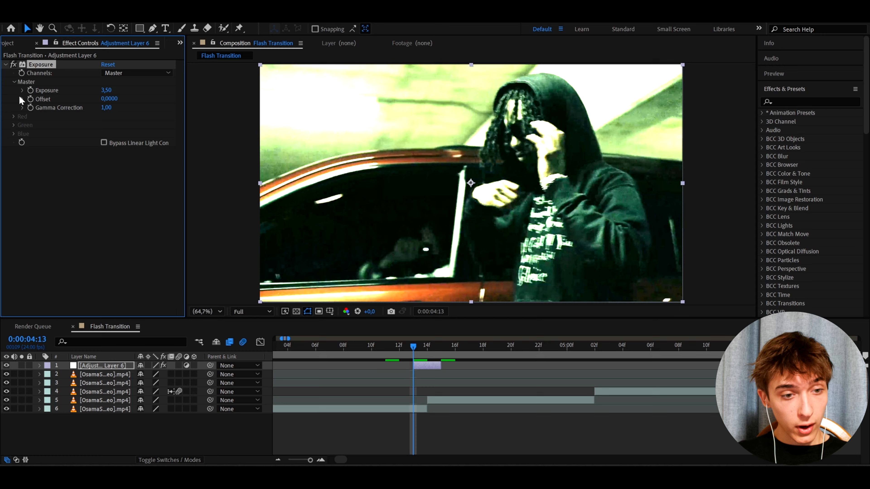
pyautogui.click(427, 344)
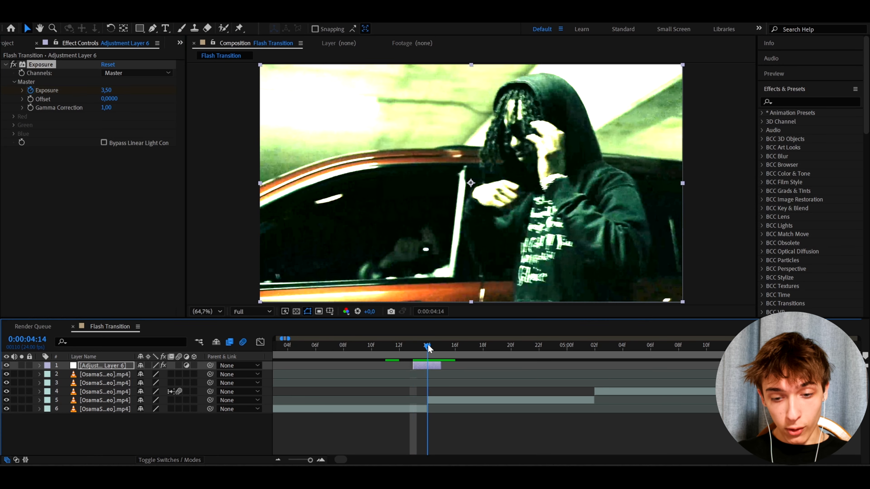
pyautogui.click(107, 89)
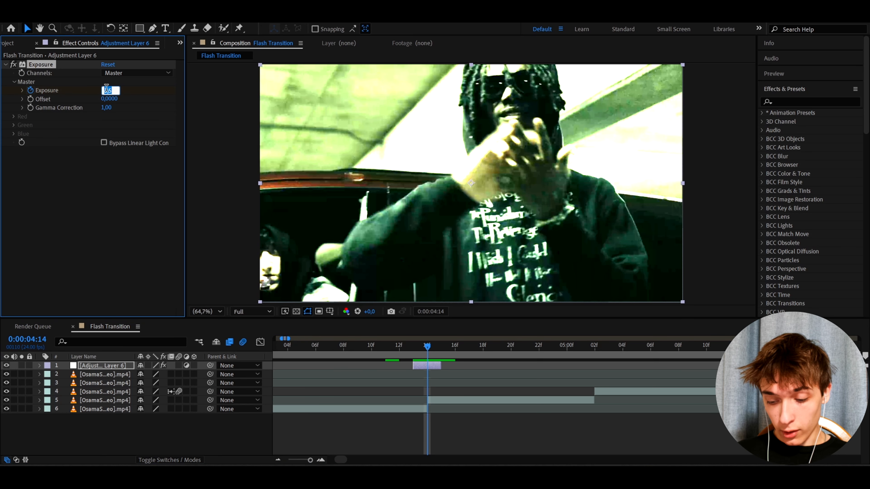
pyautogui.write('6.5')
pyautogui.press('Return')
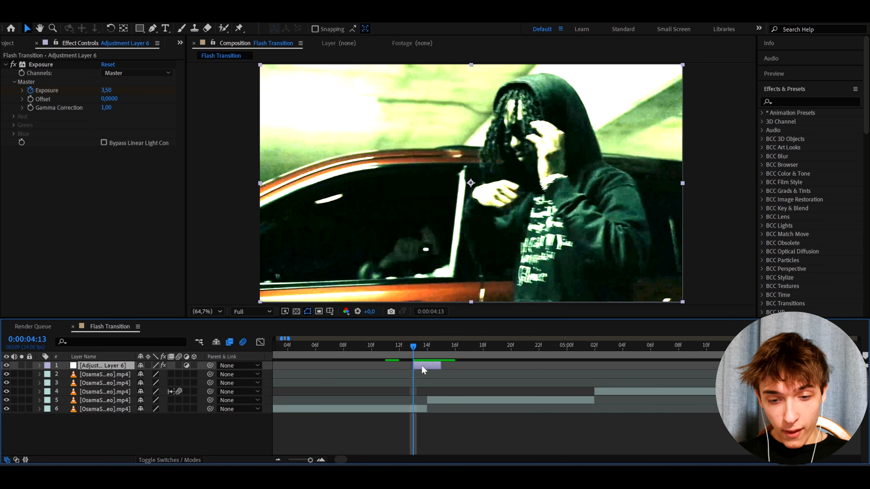
# Step: Add the Minimax effect to the adjustment layer with a radius of 5
pyautogui.hotkey('ctrl', 'space')
pyautogui.write('minimax')
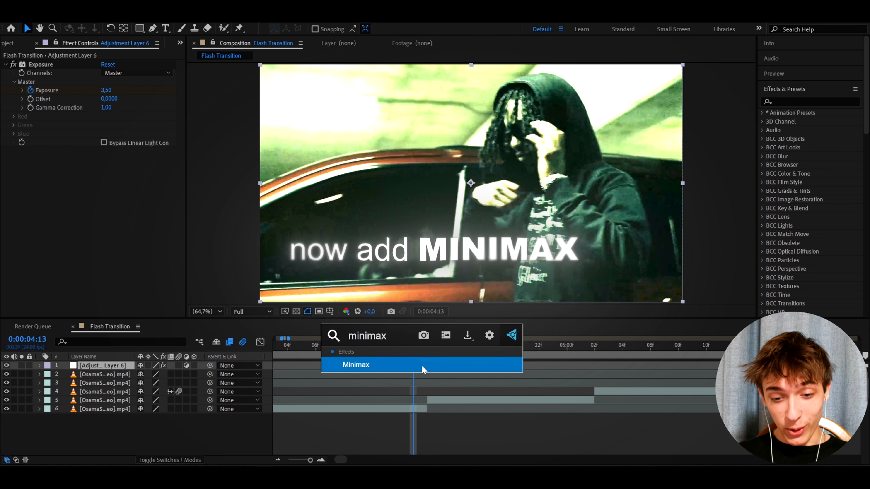
pyautogui.press('Return')
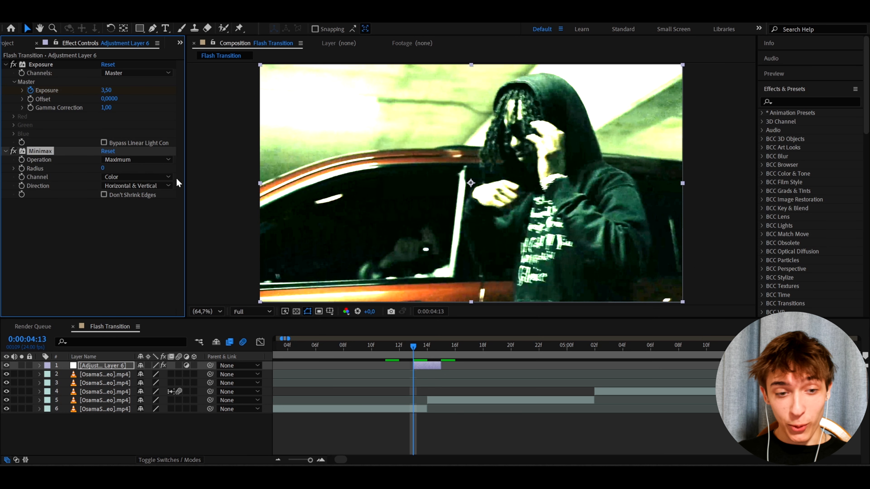
pyautogui.click(104, 169)
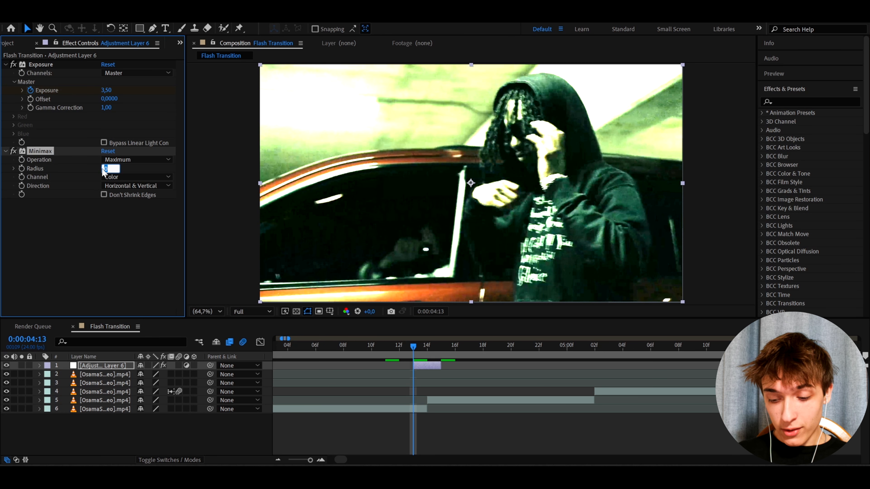
pyautogui.press('Return')
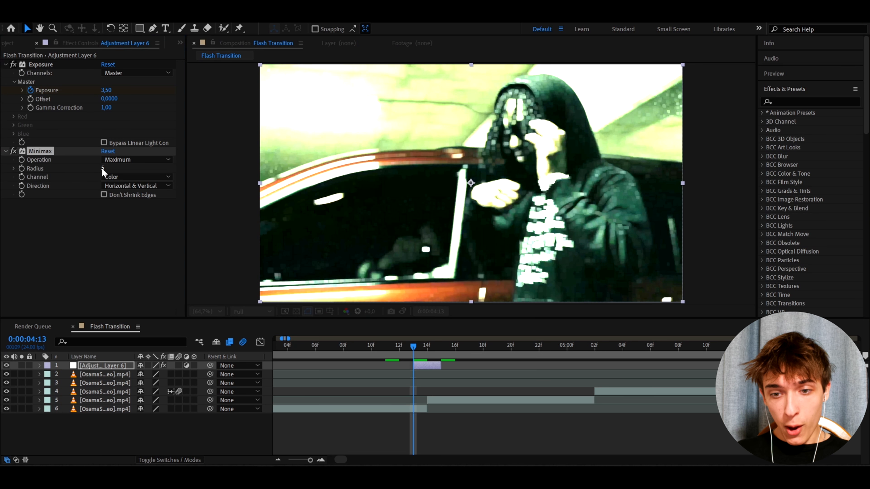
# Step: Try a Minimax radius of 46 and restore the radius to 5
pyautogui.moveTo(103, 171); pyautogui.dragTo(127, 172)
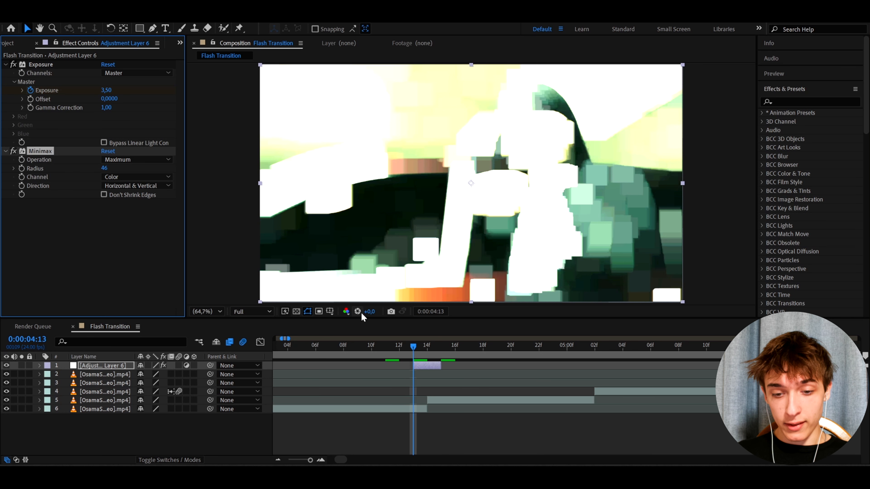
pyautogui.moveTo(398, 346); pyautogui.dragTo(414, 353)
pyautogui.click(105, 168)
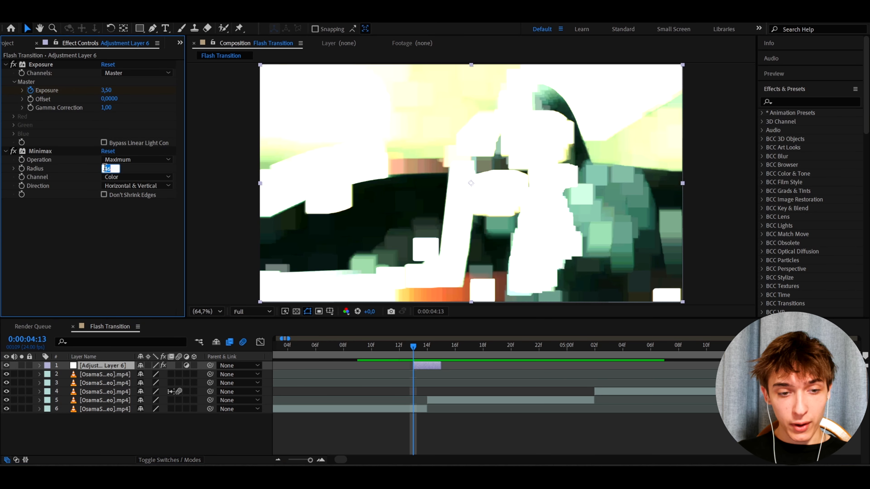
pyautogui.press('Return')
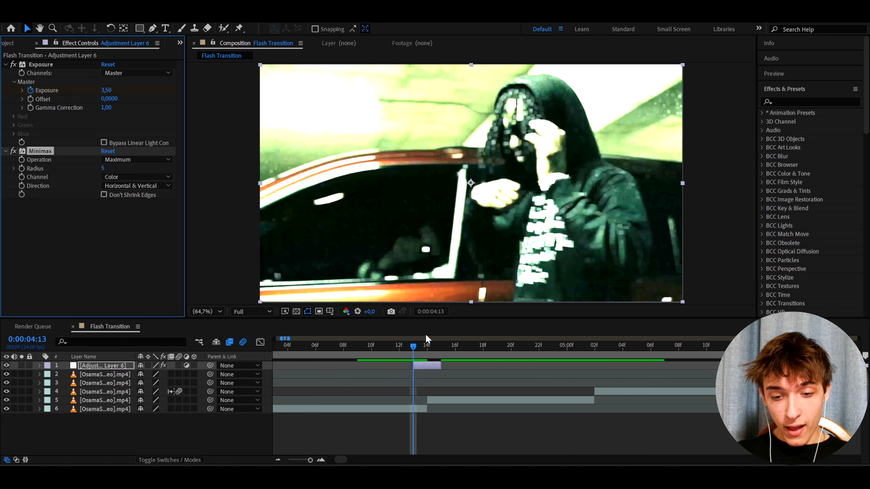
# Step: Add the S_Invert effect to the adjustment layer and place it above Minimax in the effect stack
pyautogui.moveTo(404, 348); pyautogui.dragTo(364, 347)
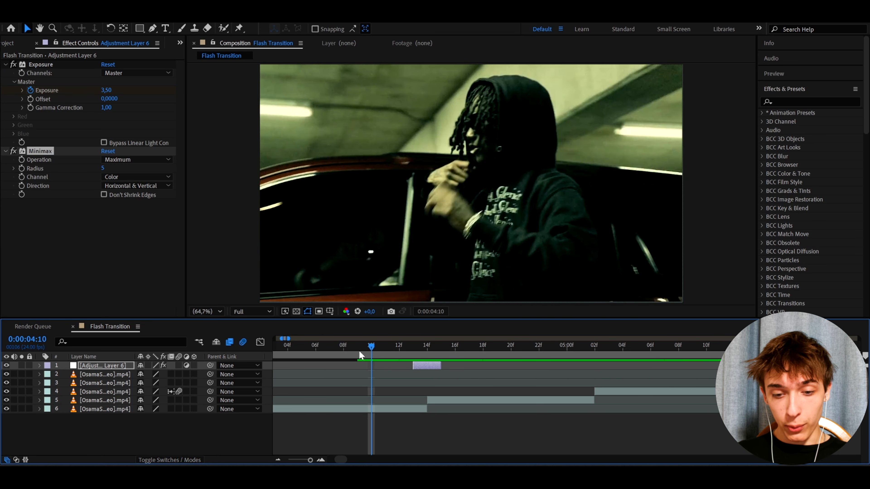
pyautogui.click(426, 352)
pyautogui.moveTo(426, 353)
pyautogui.mouseDown()
pyautogui.moveTo(376, 360)
pyautogui.moveTo(414, 348)
pyautogui.mouseUp()
pyautogui.click(419, 363)
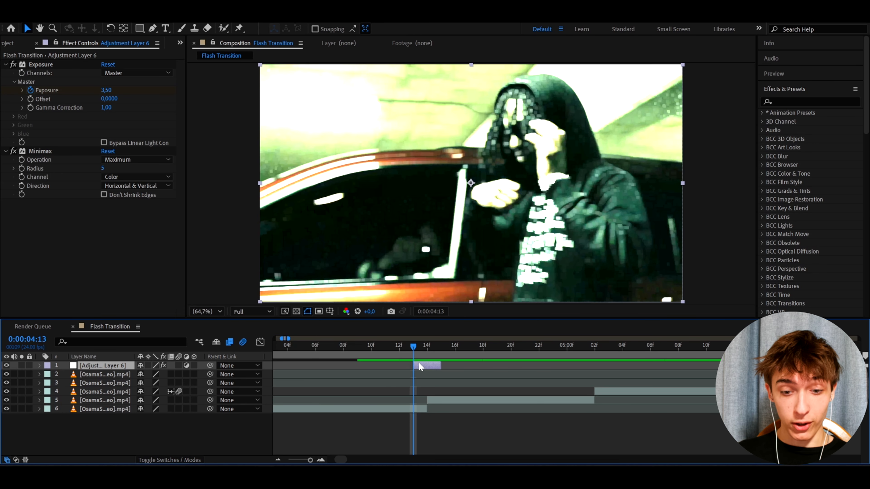
pyautogui.hotkey('ctrl', 'space')
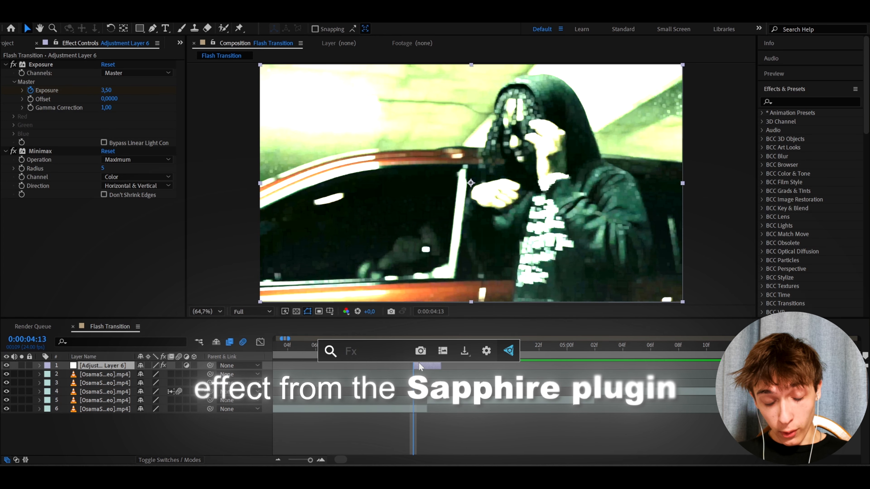
pyautogui.write('s_inver')
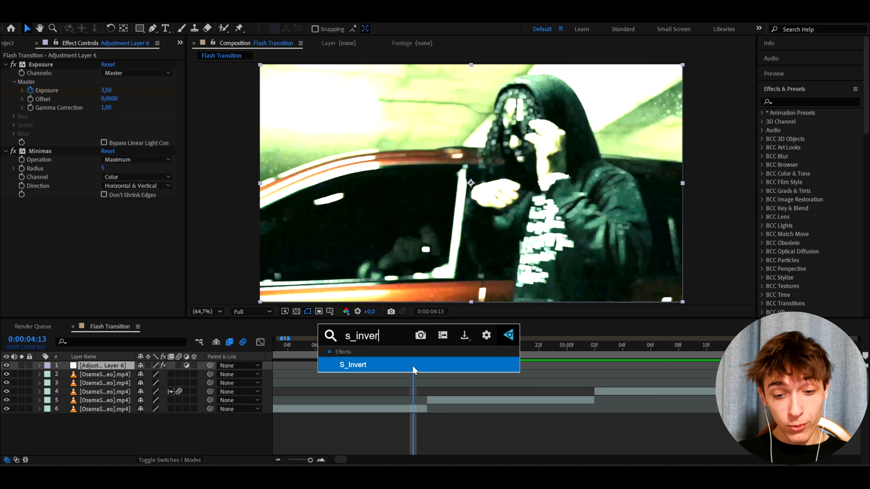
pyautogui.click(414, 367)
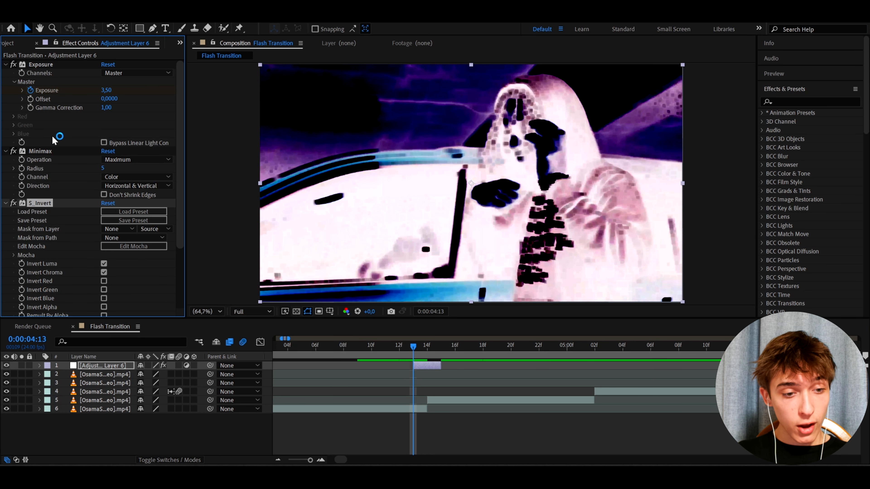
pyautogui.moveTo(40, 203); pyautogui.dragTo(88, 139)
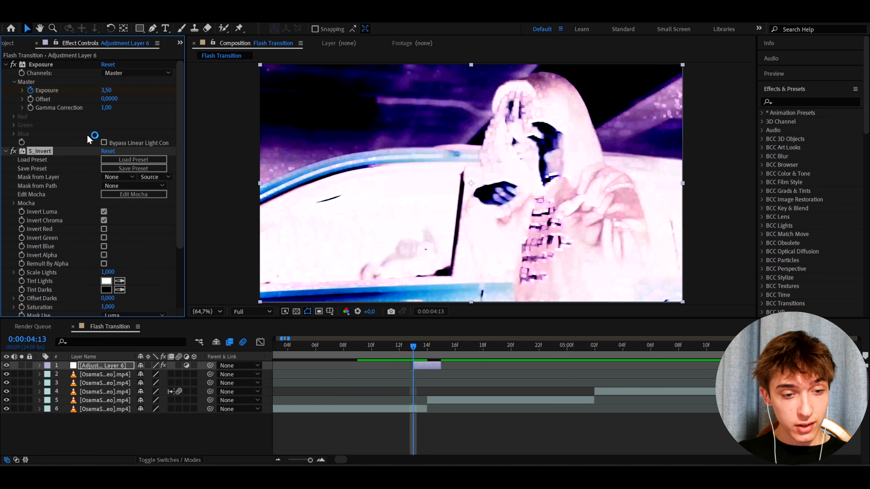
# Step: Keyframe S_Invert's Invert Luma and Invert Chroma as off at 0:00:04:13 and on at 0:00:04:14
pyautogui.moveTo(415, 343); pyautogui.dragTo(430, 348)
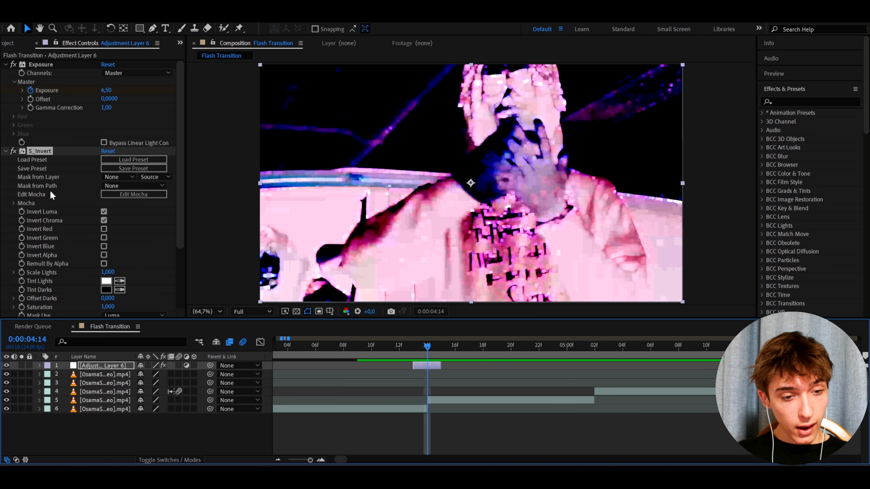
pyautogui.click(22, 212)
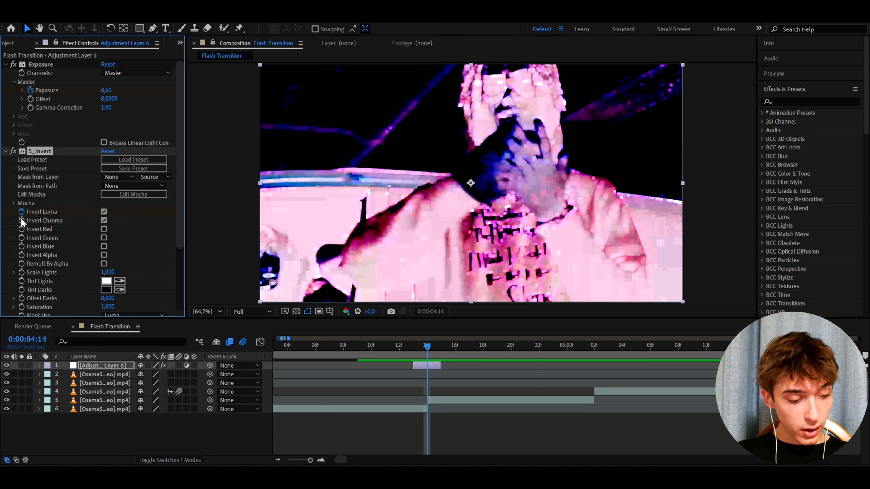
pyautogui.click(413, 345)
pyautogui.click(103, 212)
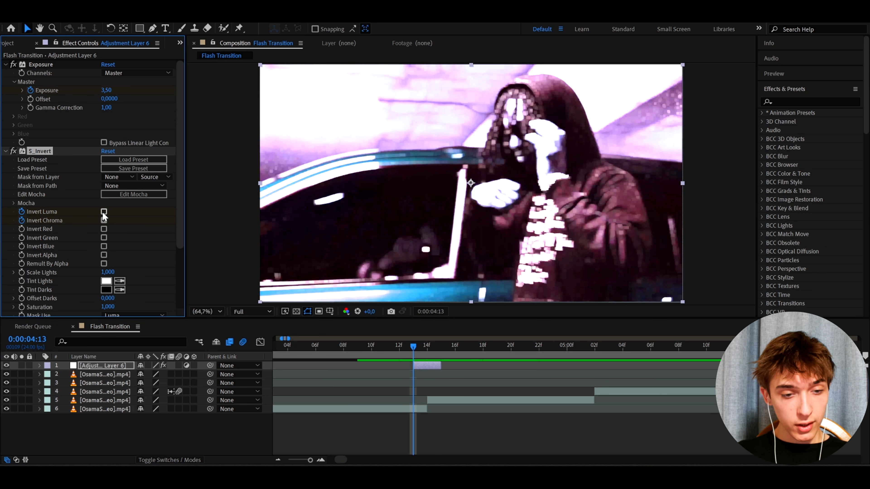
pyautogui.click(104, 221)
pyautogui.moveTo(411, 346); pyautogui.dragTo(424, 358)
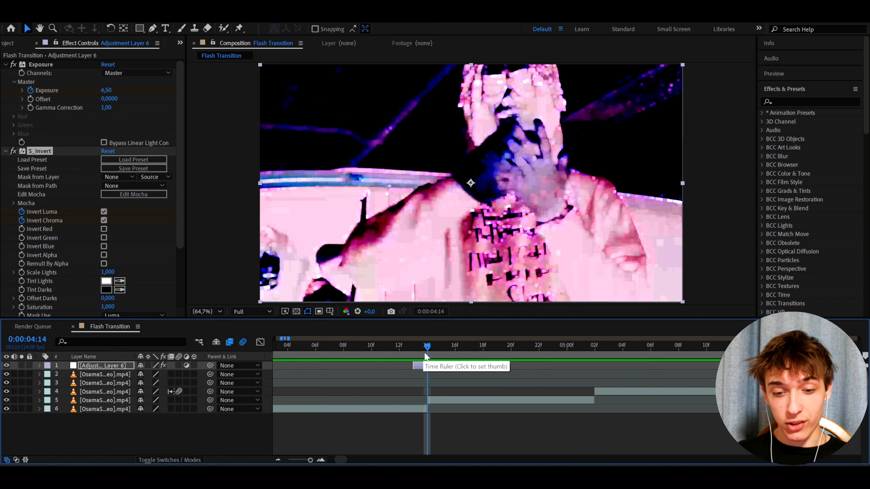
# Step: Add the Deep Glow 2 effect to the adjustment layer at 0:00:04:13
pyautogui.click(415, 347)
pyautogui.hotkey('ctrl', 'space')
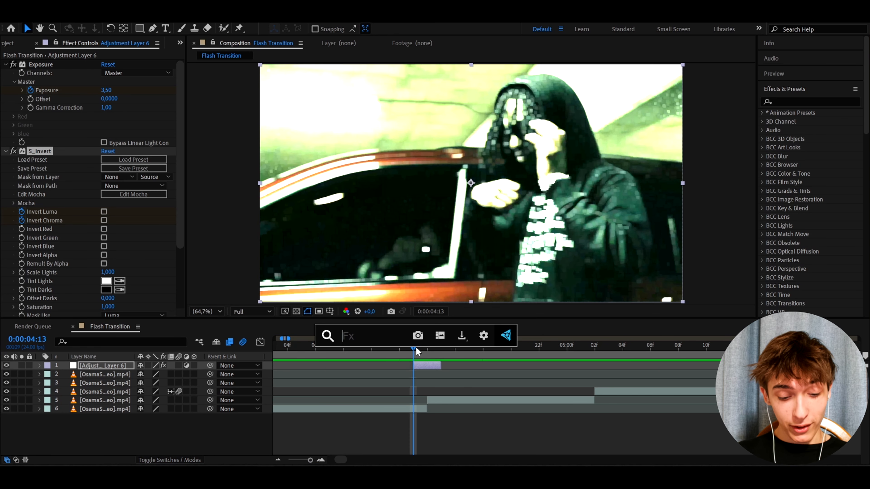
pyautogui.write('deep')
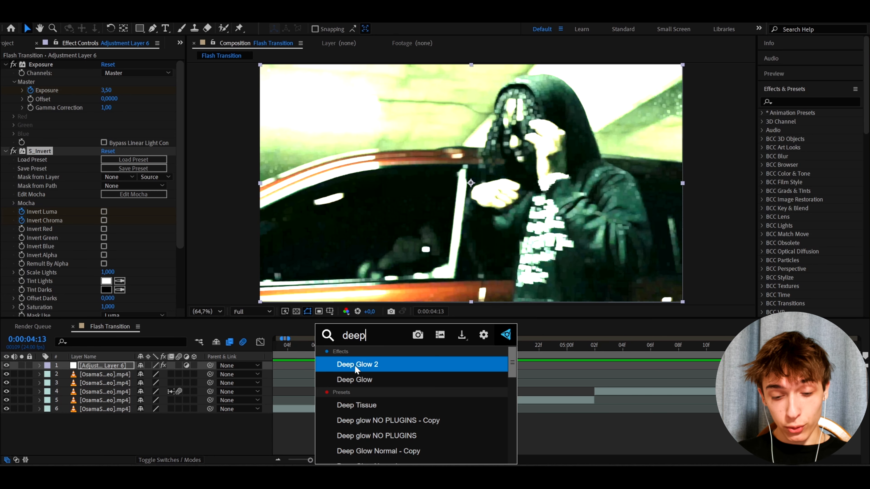
pyautogui.click(354, 365)
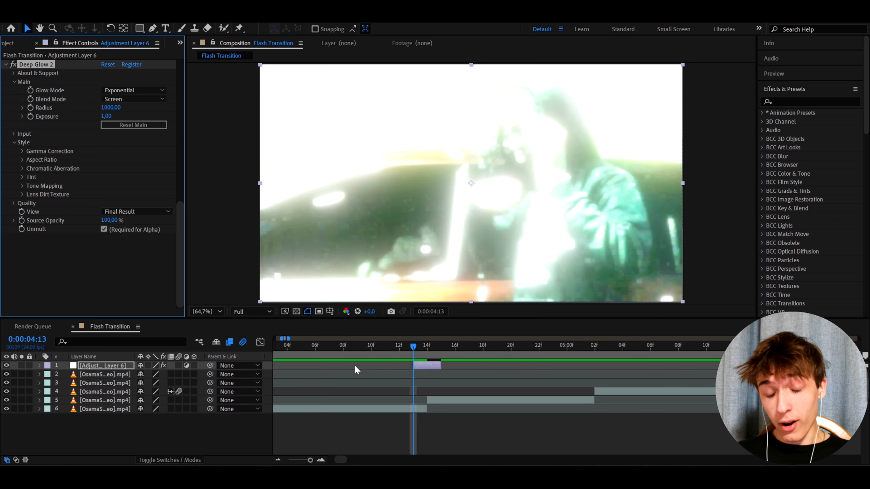
# Step: Keyframe Deep Glow 2's Exposure at 0 on 0:00:04:13 and 0.5 on 0:00:04:14
pyautogui.click(107, 115)
pyautogui.write('0')
pyautogui.press('Return')
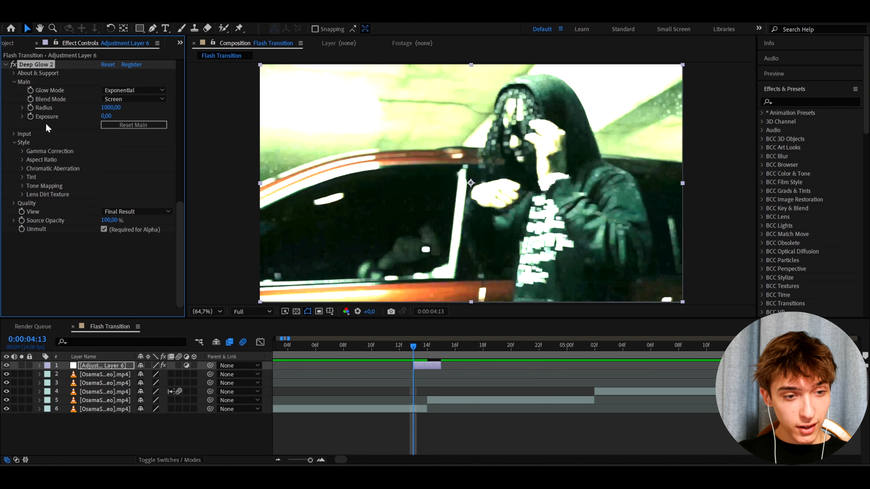
pyautogui.click(422, 341)
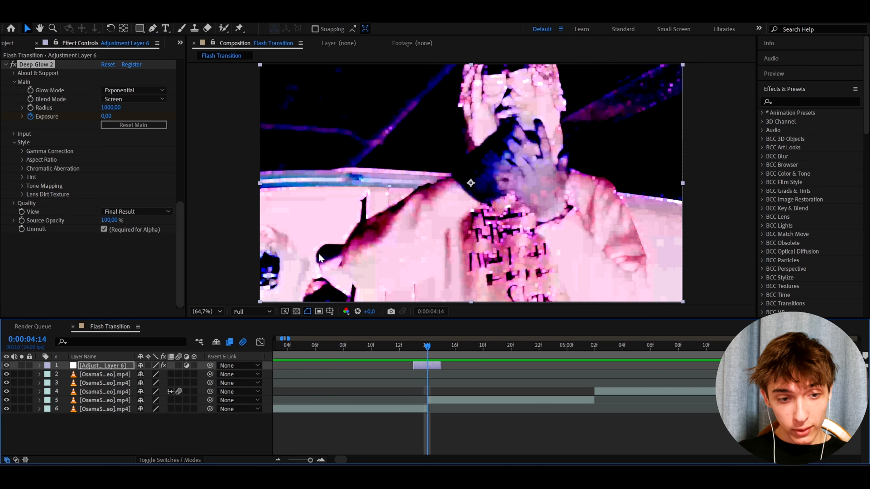
pyautogui.click(110, 116)
pyautogui.press('Return')
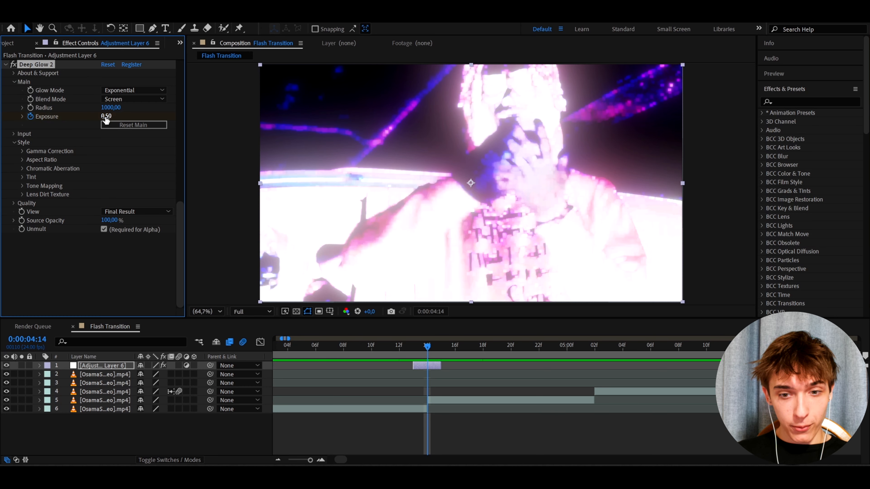
# Step: With the current time at 0:00:04:15, add a new adjustment layer and apply the Frame Glitch Chaos preset from Impact Presets to it
pyautogui.moveTo(419, 351); pyautogui.dragTo(441, 357)
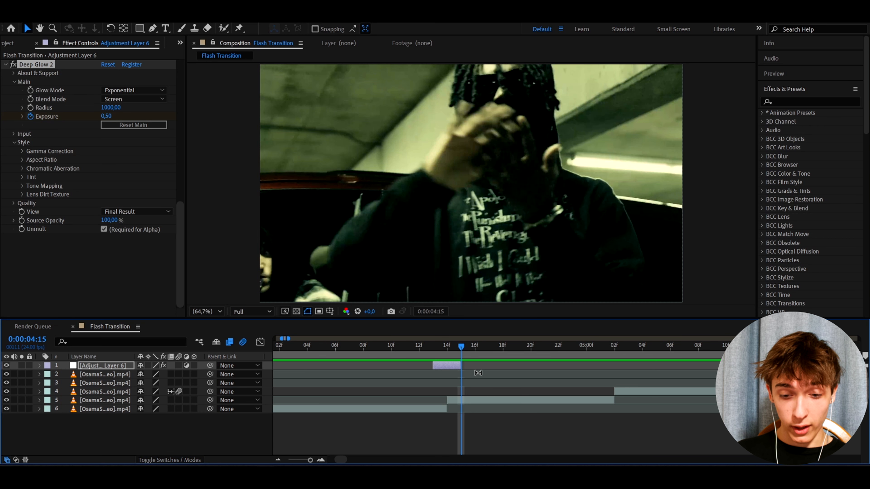
pyautogui.click(452, 364)
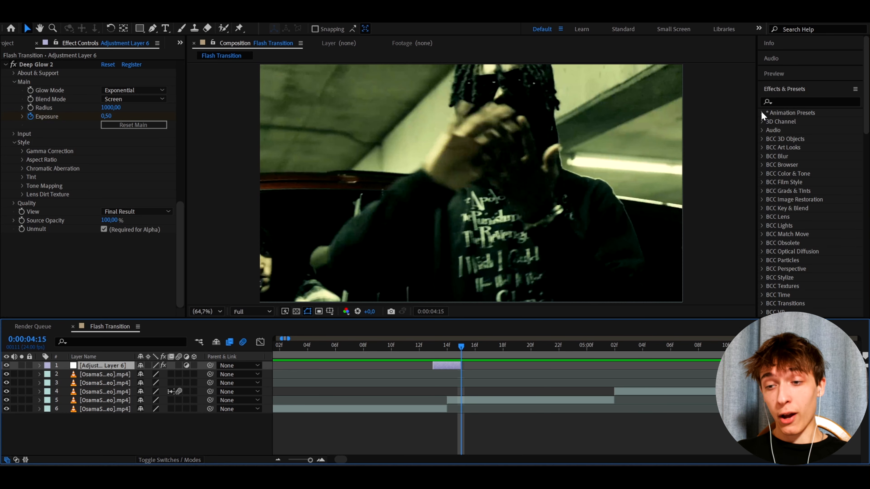
pyautogui.click(761, 112)
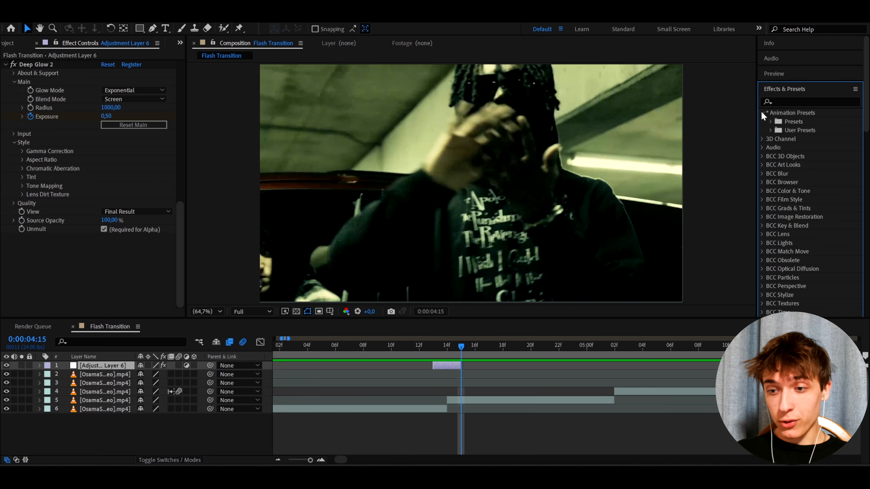
pyautogui.click(771, 130)
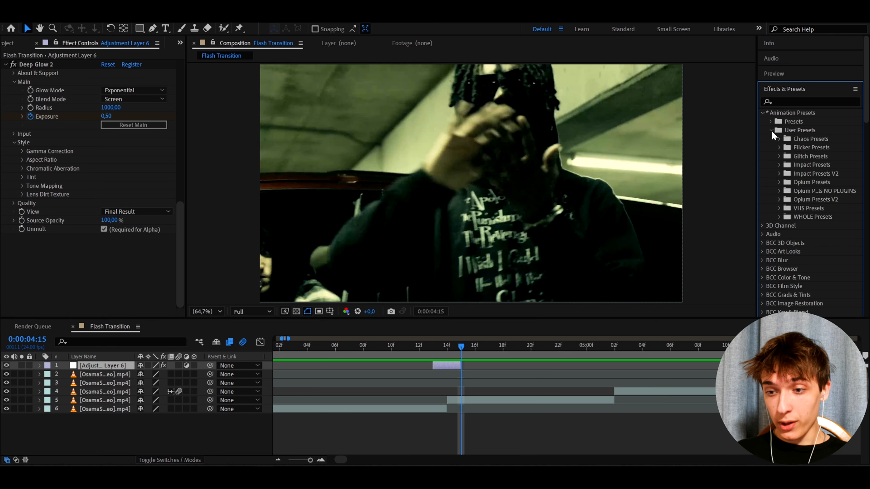
pyautogui.click(779, 165)
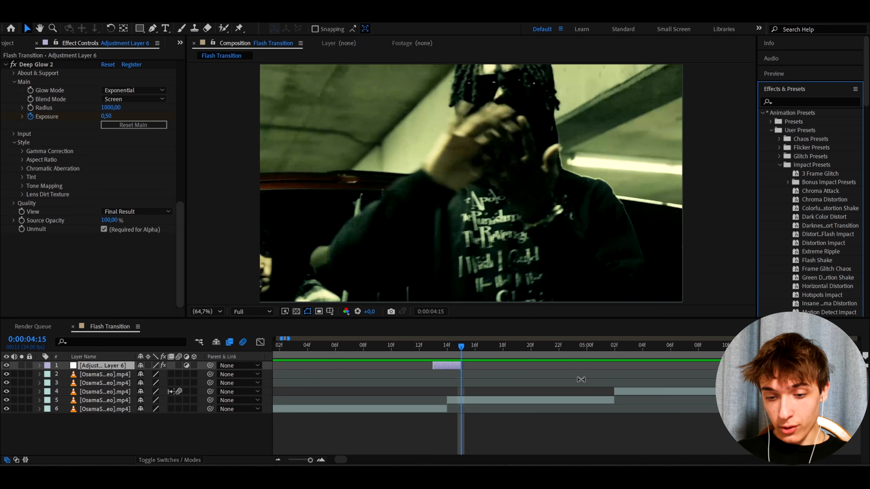
pyautogui.hotkey('ctrl', 'alt', 'y')
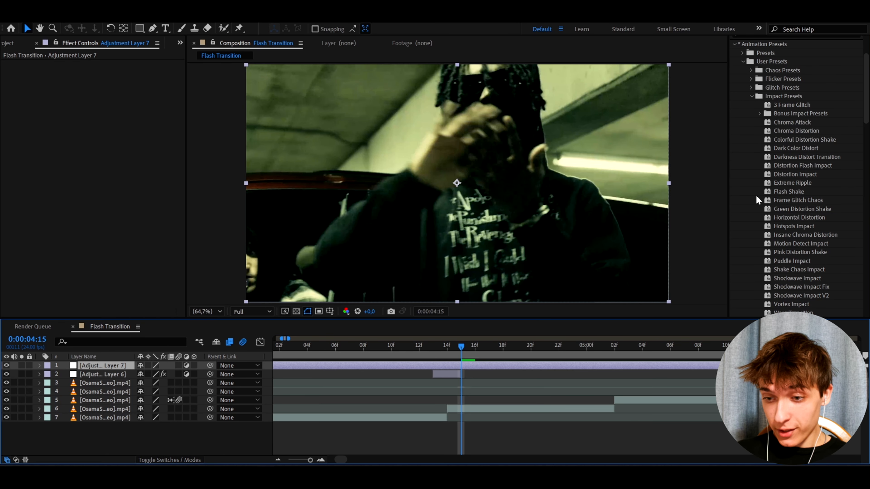
pyautogui.click(783, 200)
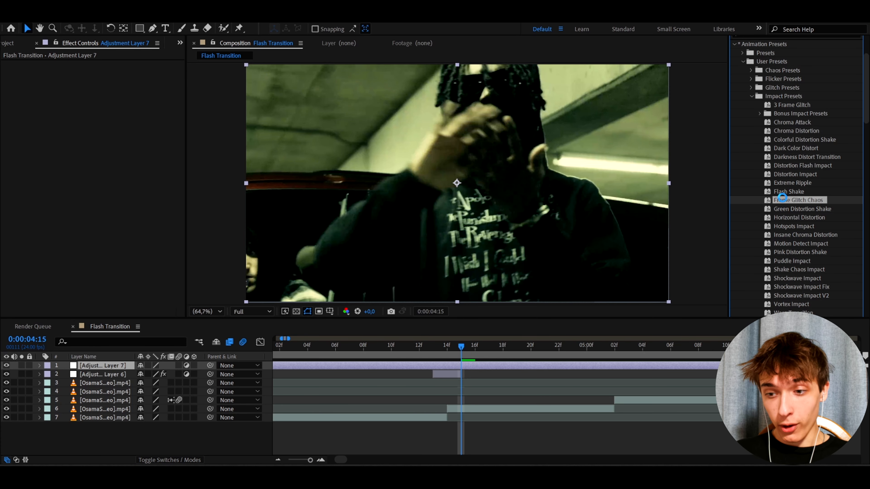
pyautogui.moveTo(782, 198); pyautogui.dragTo(105, 365)
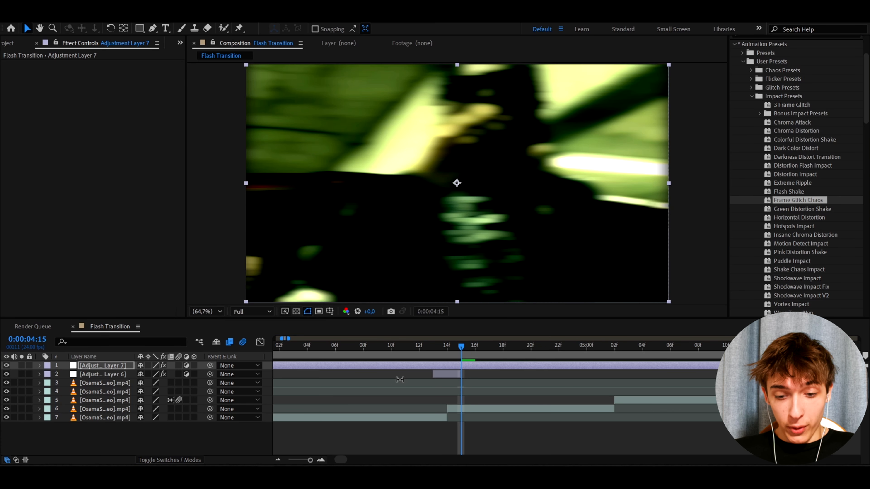
# Step: Split the Frame Glitch Chaos layer at 0:00:04:15, delete its earlier part, and play back the transition from 0:00:04:01
pyautogui.hotkey('ctrl', 'shift', 'd')
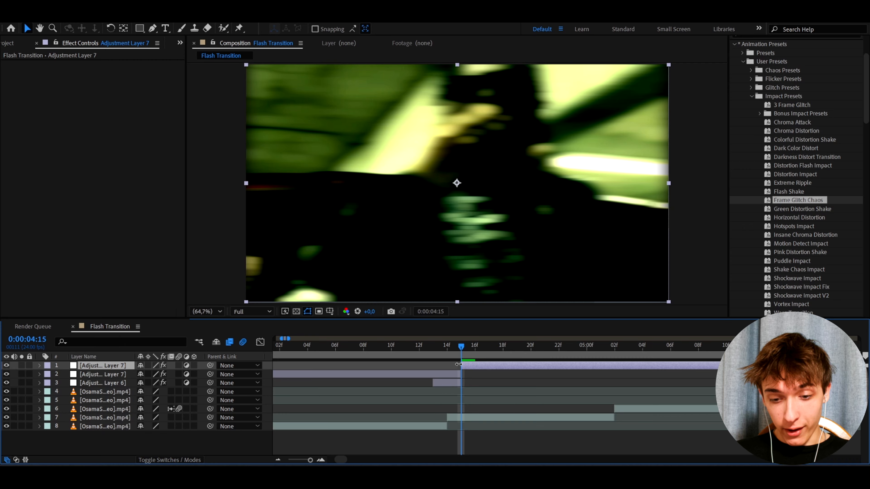
pyautogui.click(454, 373)
pyautogui.press('Delete')
pyautogui.press('space')
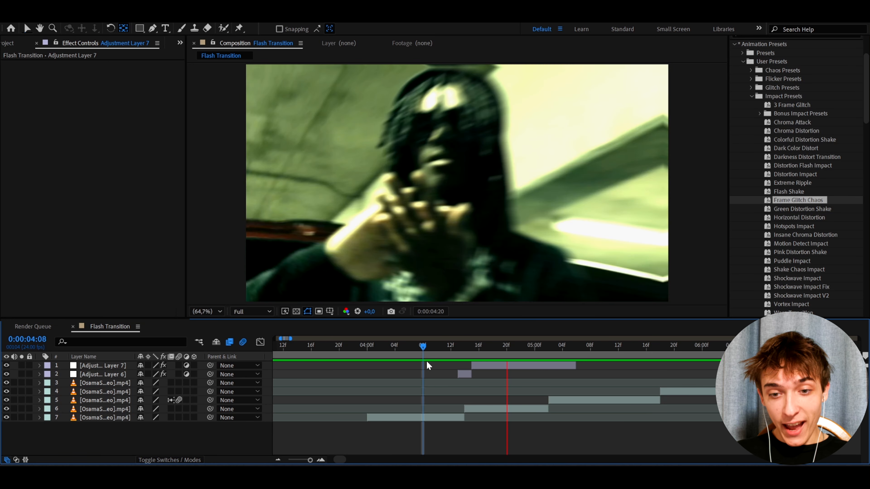
pyautogui.click(437, 350)
pyautogui.press('space')
pyautogui.moveTo(436, 350); pyautogui.dragTo(375, 364)
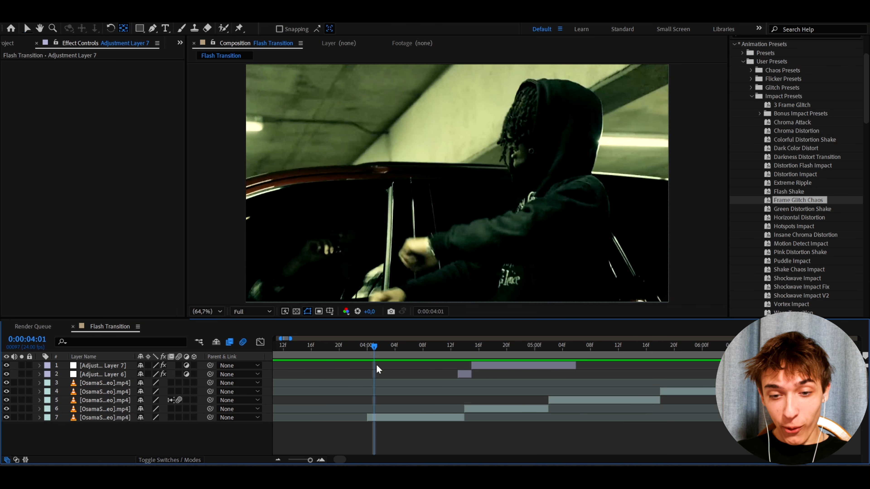
pyautogui.press('space')
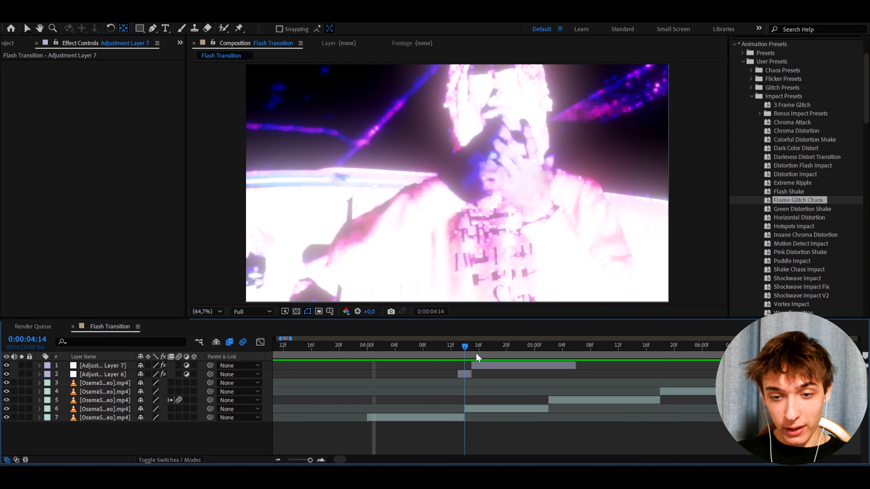
# Step: Duplicate the flash and glitch adjustment layers onto the next cut at 0:00:05:02, with the flash copy starting one frame before it
pyautogui.moveTo(526, 350); pyautogui.dragTo(548, 350)
pyautogui.click(463, 374)
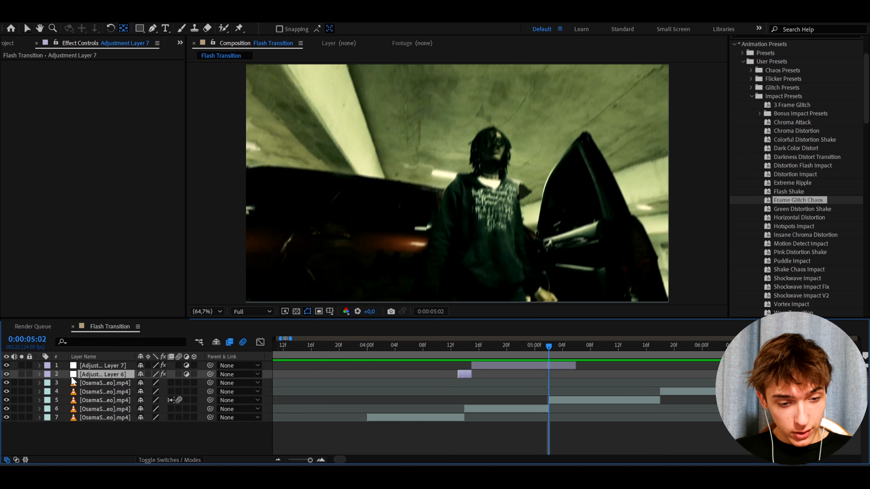
pyautogui.click(26, 27)
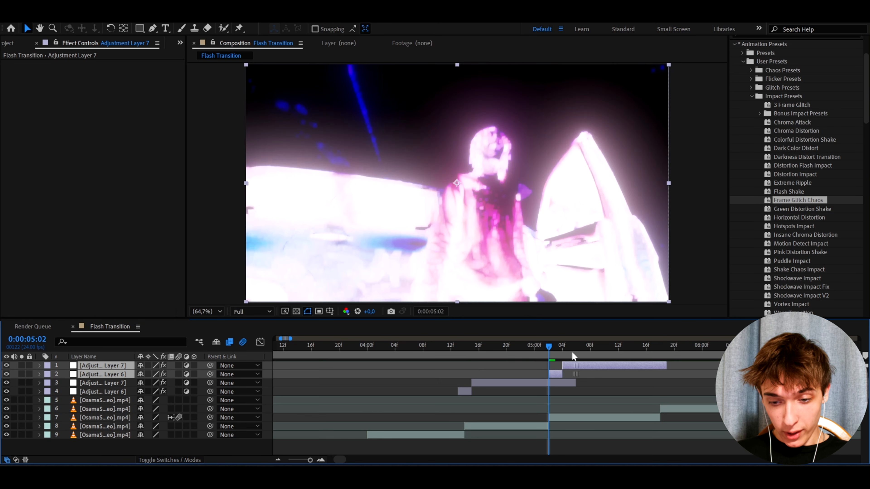
pyautogui.hotkey('alt', 'pageup')
pyautogui.moveTo(571, 352); pyautogui.dragTo(606, 345)
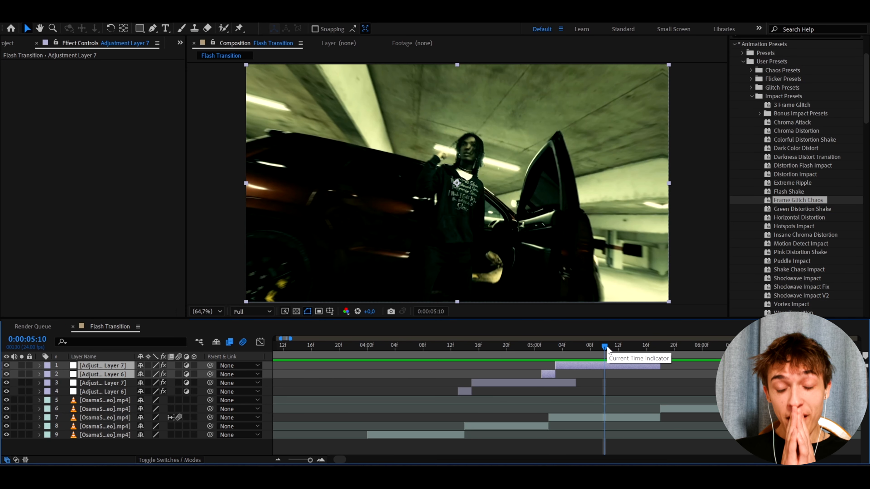
# Step: Duplicate the flash adjustment layer and move the copy so it ends at the cut at 0:00:05:18
pyautogui.moveTo(607, 347); pyautogui.dragTo(652, 345)
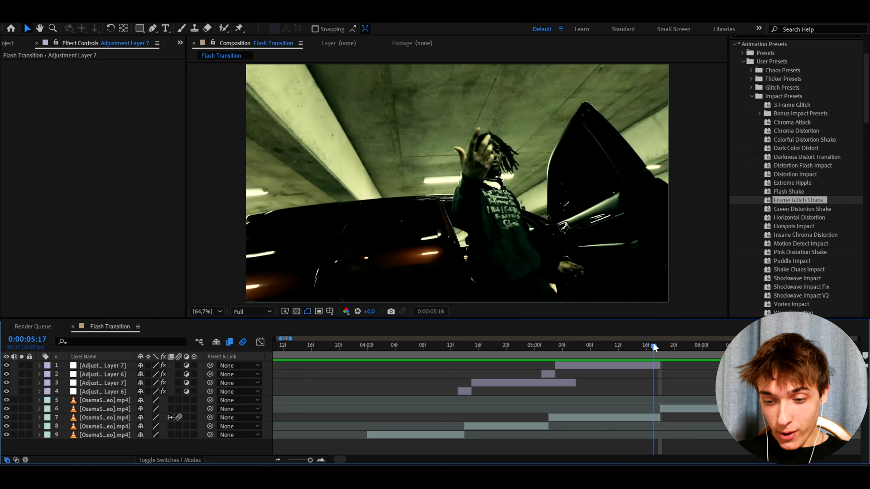
pyautogui.click(543, 375)
pyautogui.hotkey('ctrl', 'd')
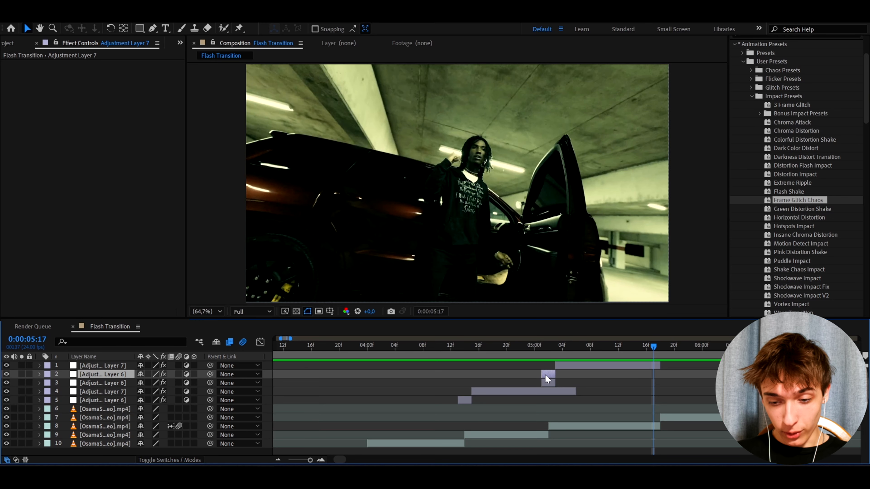
pyautogui.moveTo(545, 374); pyautogui.dragTo(651, 374)
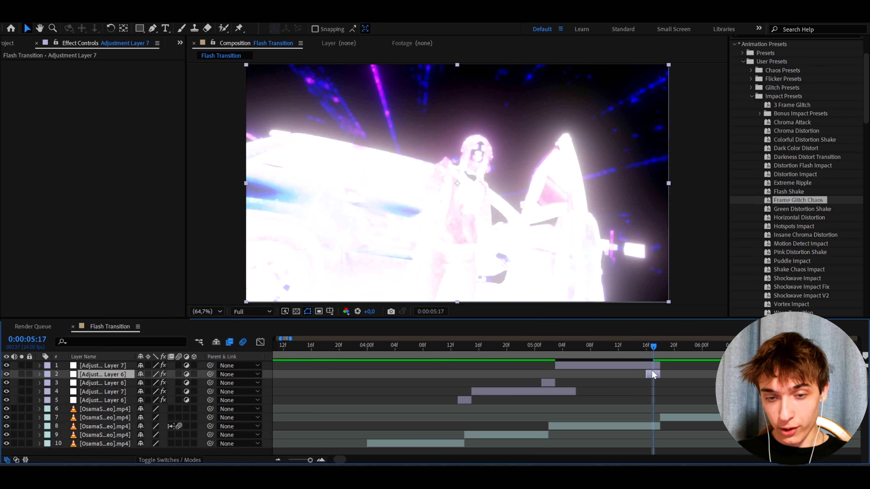
# Step: Add a new adjustment layer with the Green Distortion Shake preset, trim it to start at 0:00:05:18, and preview the transitions
pyautogui.hscroll(2, 651, 372)
pyautogui.hotkey('ctrl', 'alt', 'y')
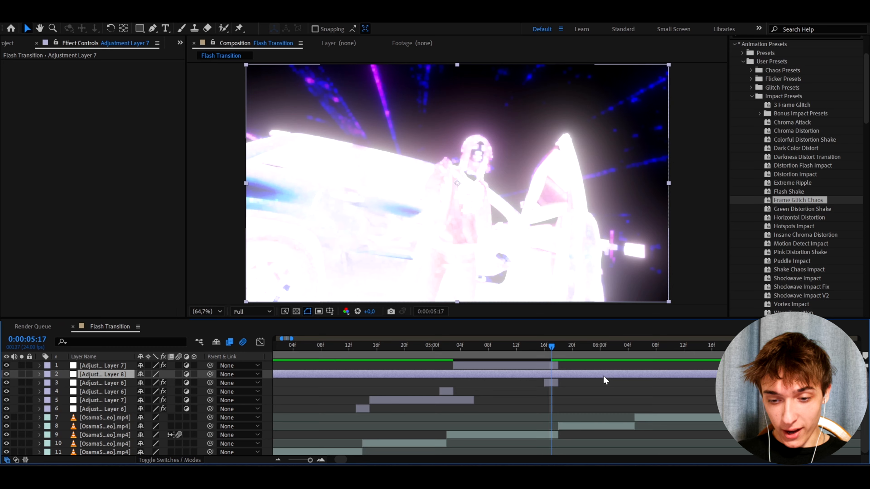
pyautogui.press('pagedown')
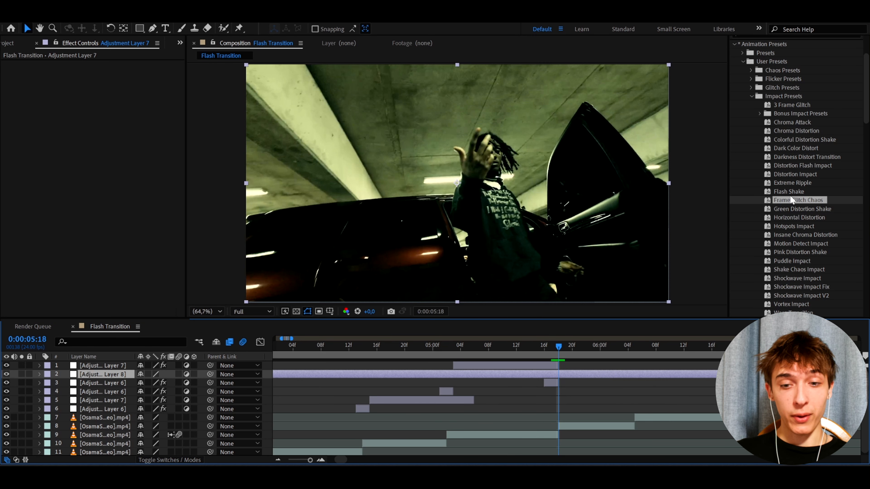
pyautogui.doubleClick(794, 208)
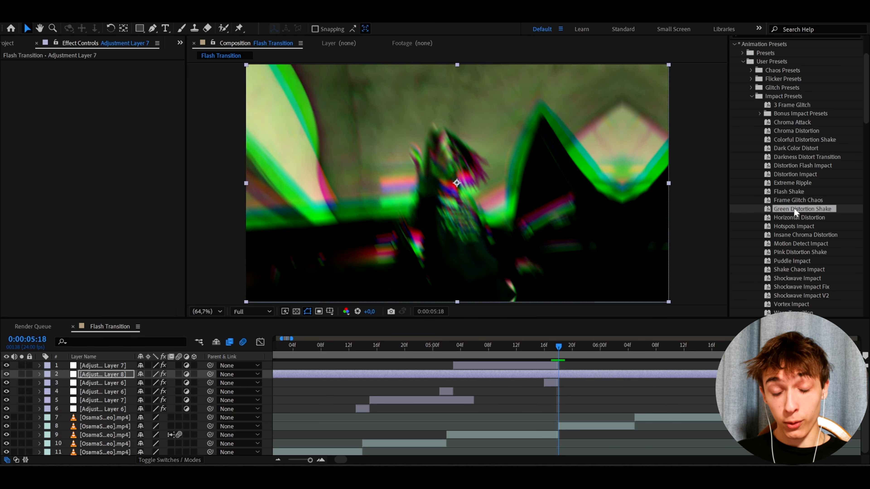
pyautogui.click(550, 375)
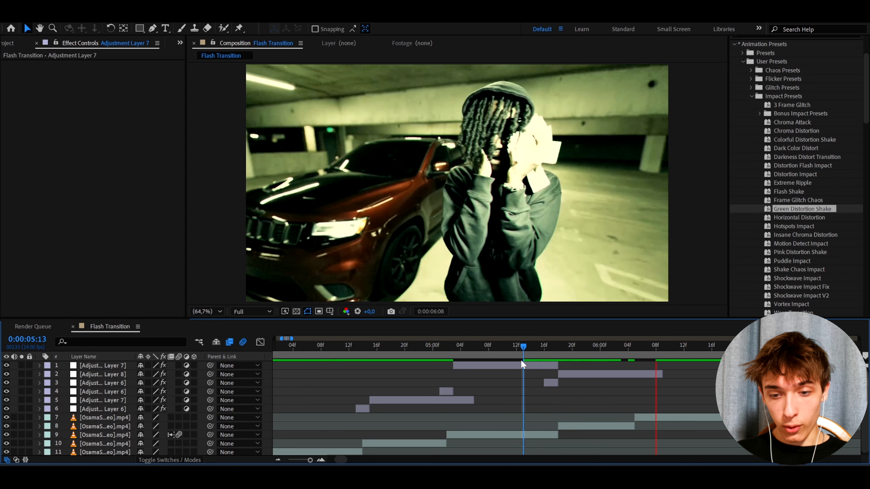
pyautogui.moveTo(521, 359); pyautogui.dragTo(404, 359)
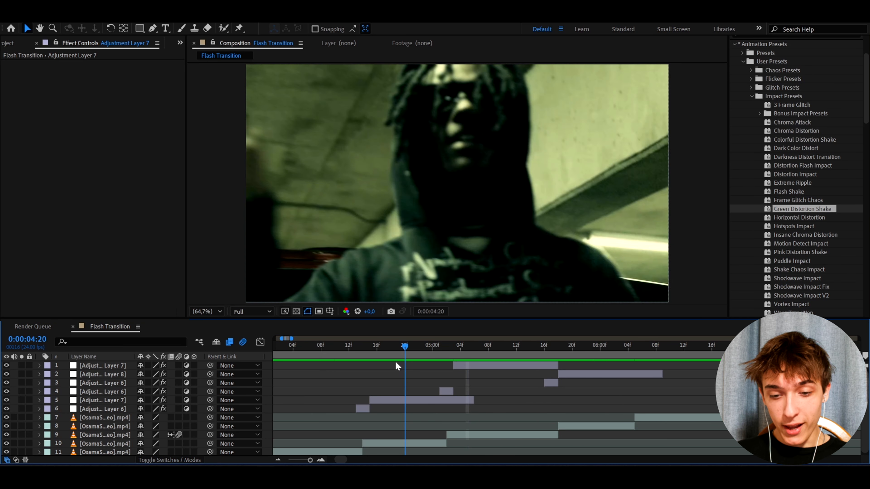
# Step: Duplicate the flash adjustment layer and place the copy across the cut at 0:00:06:05, starting at 0:00:06:04
pyautogui.moveTo(620, 346); pyautogui.dragTo(627, 346)
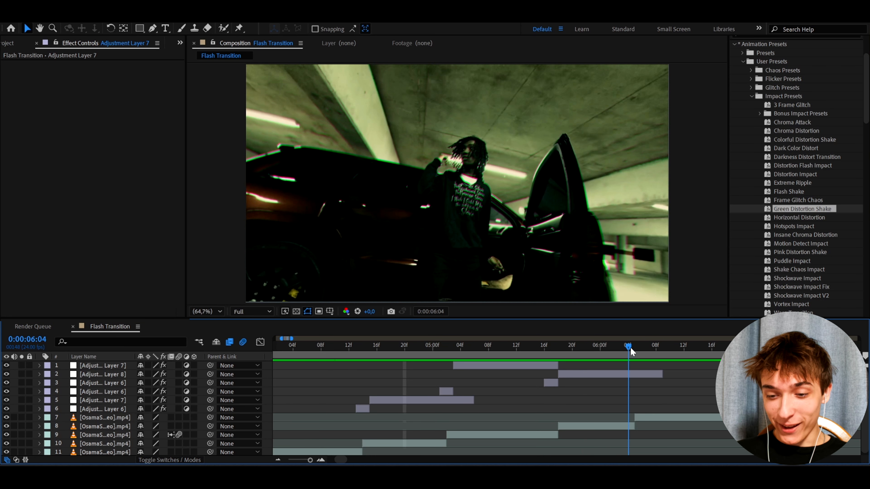
pyautogui.click(552, 383)
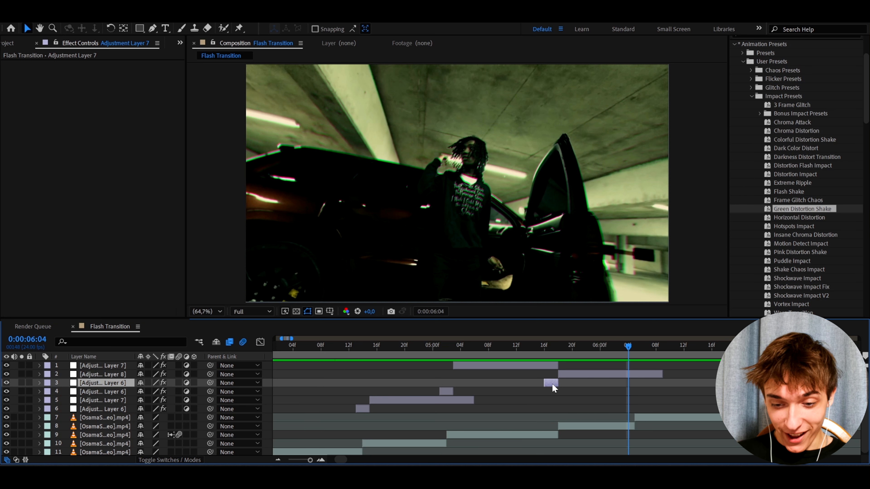
pyautogui.hotkey('ctrl', 'd')
pyautogui.moveTo(551, 383); pyautogui.dragTo(636, 384)
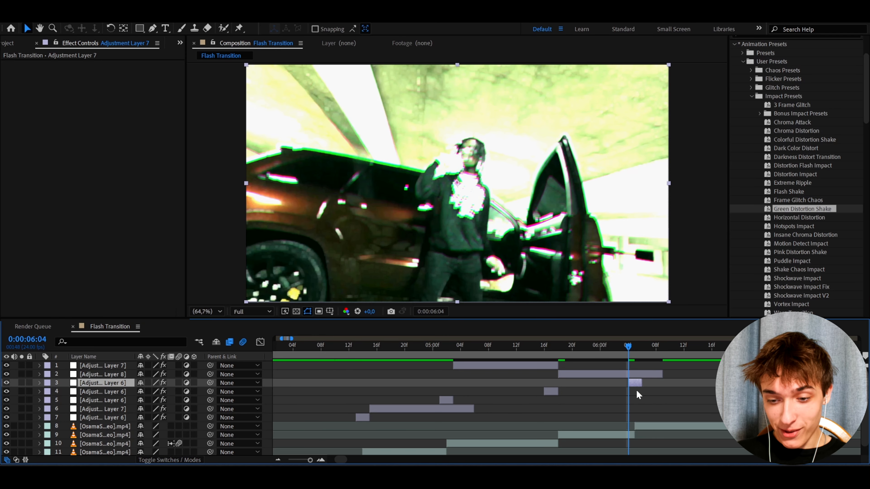
pyautogui.scroll(1, 636, 389)
pyautogui.click(634, 353)
# Step: Add a new adjustment layer starting at 0:00:06:06, apply the Insane Chroma Distortion preset, and play it back from 0:00:06:02
pyautogui.click(638, 373)
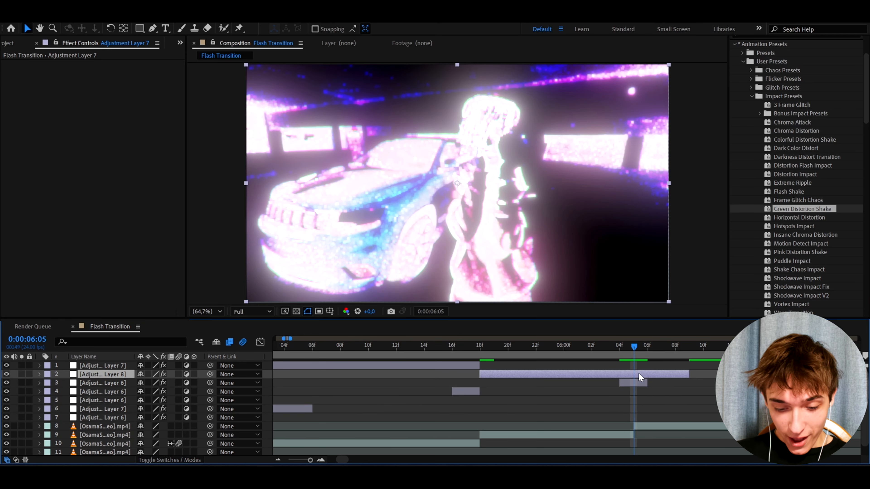
pyautogui.hotkey('ctrl', 'alt', 'y')
pyautogui.hotkey('ctrl', 'shift', 'd')
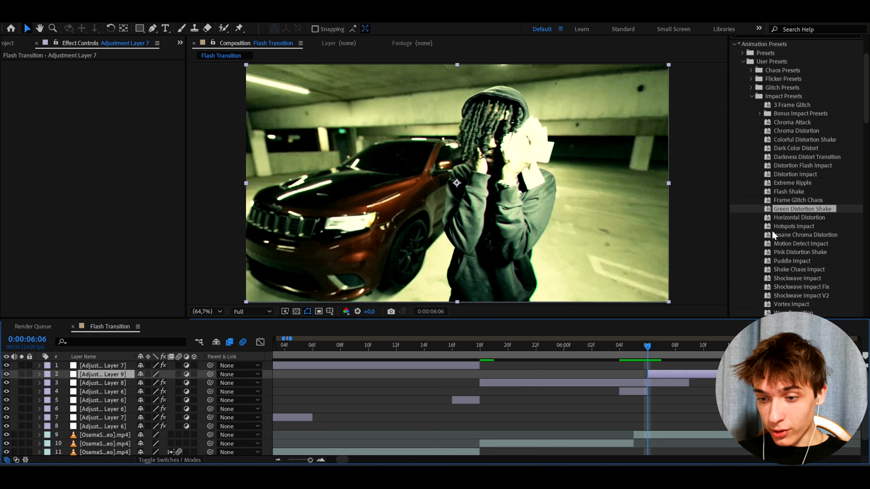
pyautogui.click(775, 233)
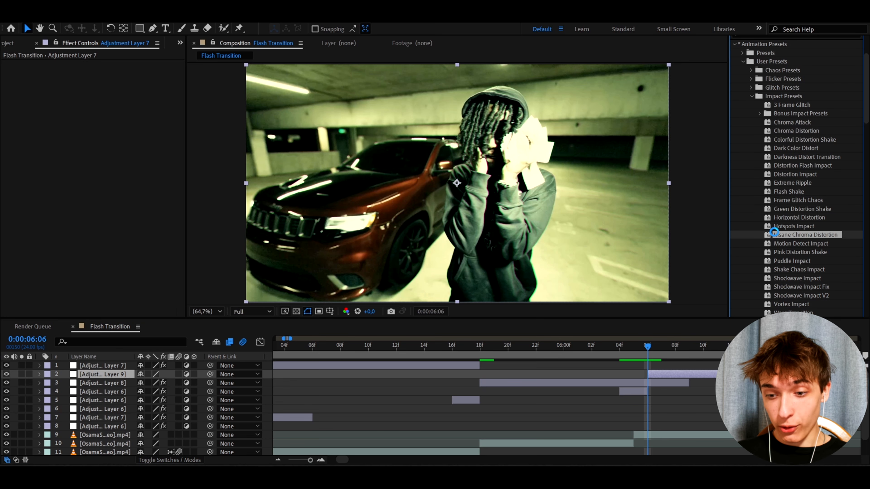
pyautogui.moveTo(774, 233); pyautogui.dragTo(569, 346)
pyautogui.press('space')
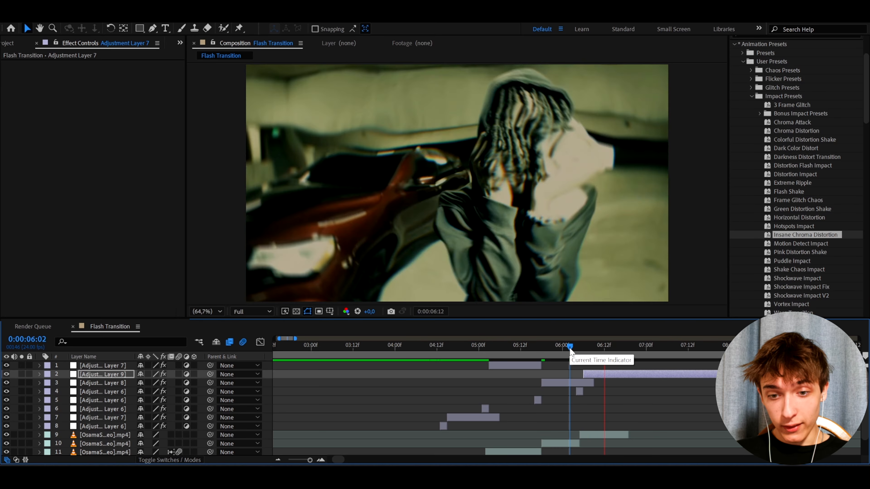